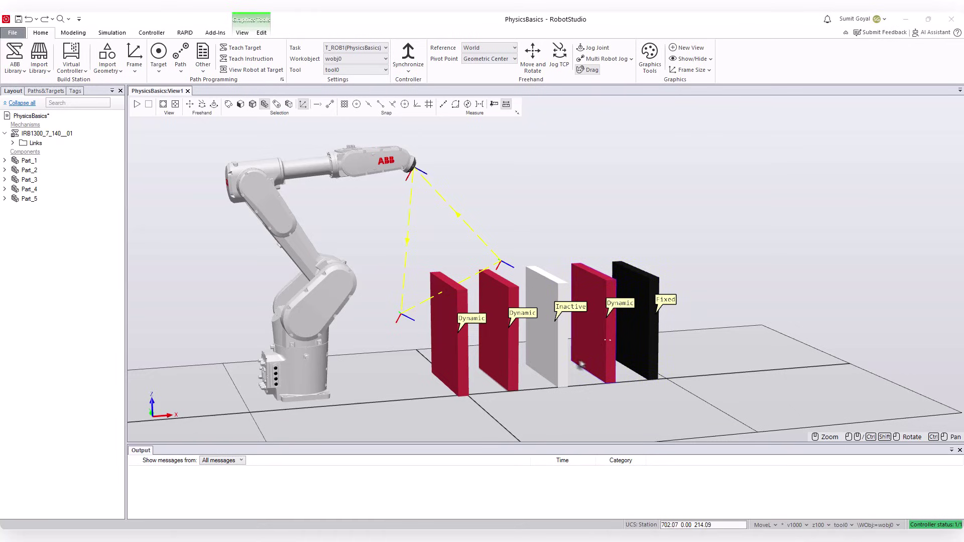
Step: Show Part_3's physics behaviour as Inactive, then Part_5's as Fixed, without changing either
click(558, 351)
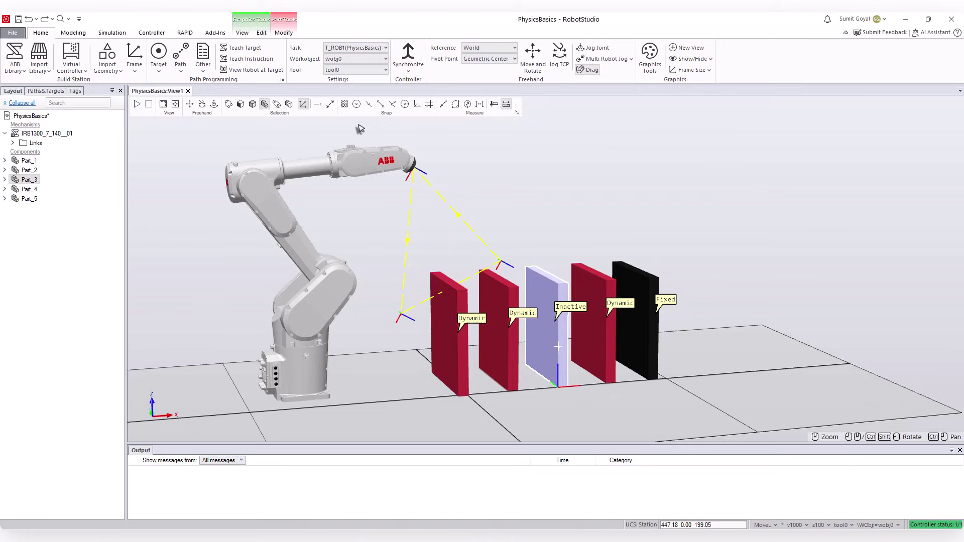
click(284, 33)
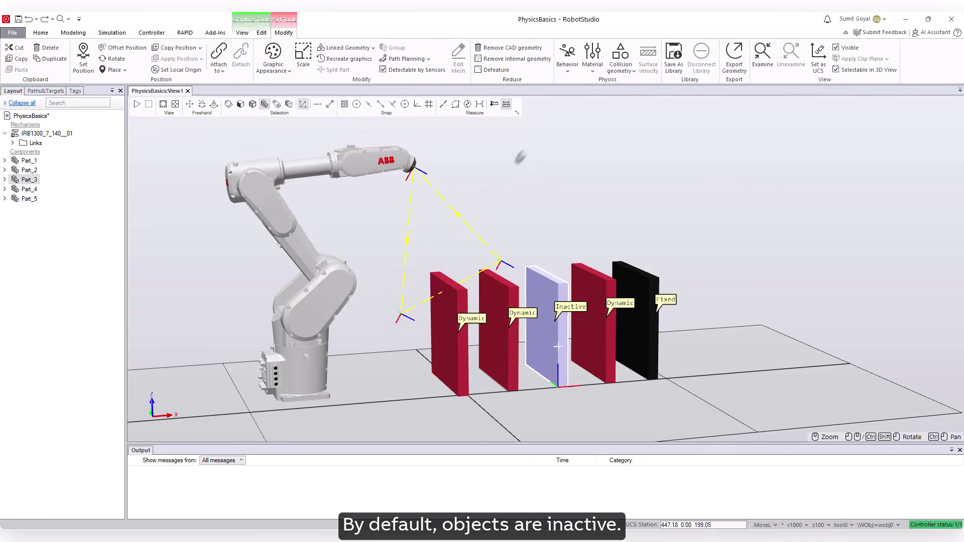
click(567, 56)
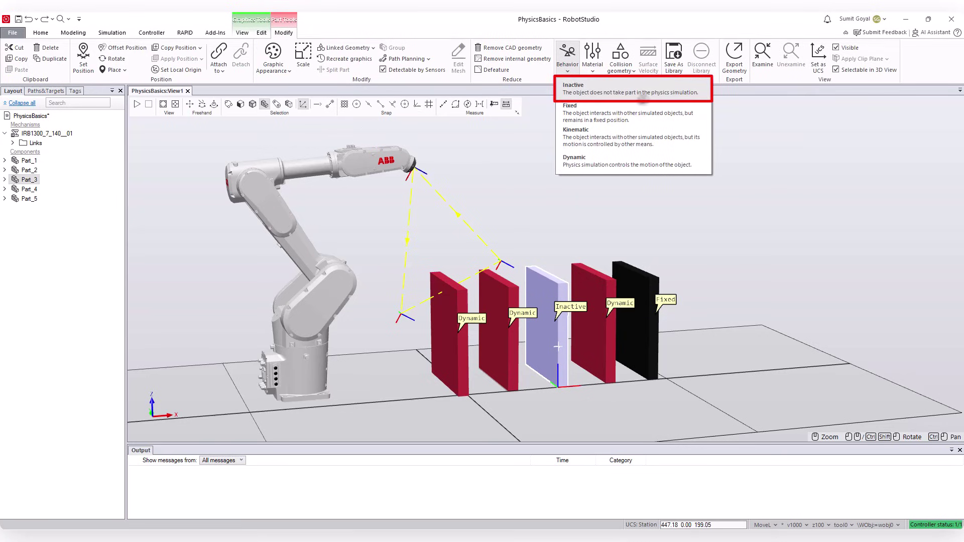
click(730, 123)
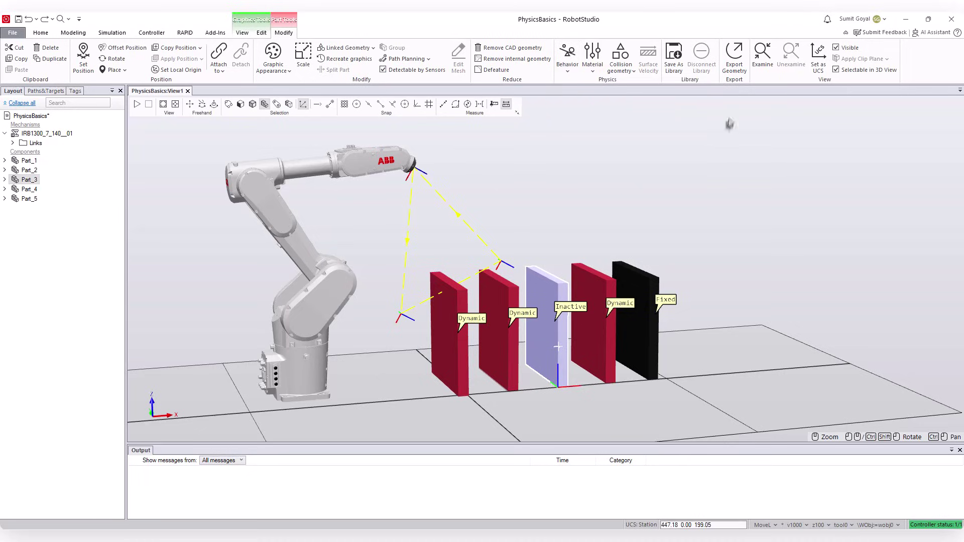
click(645, 341)
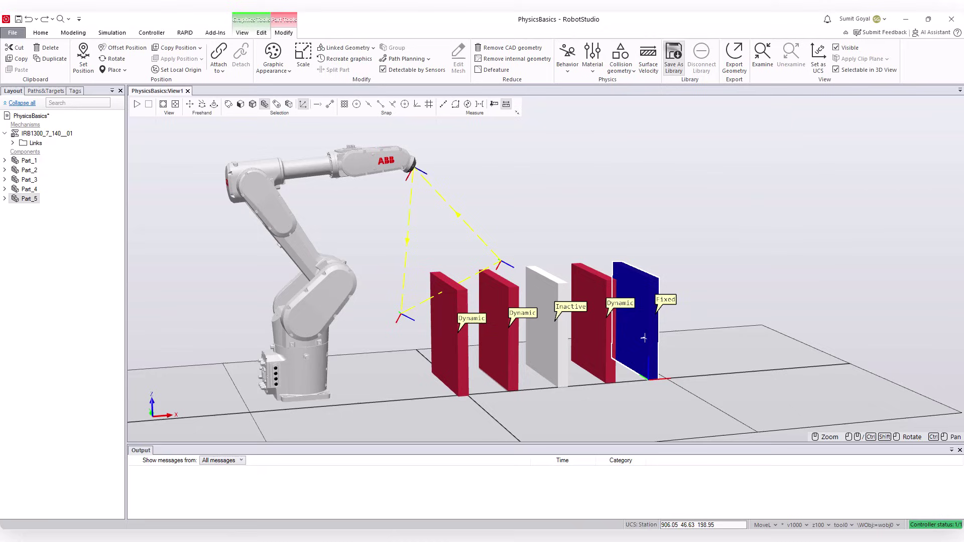
click(568, 59)
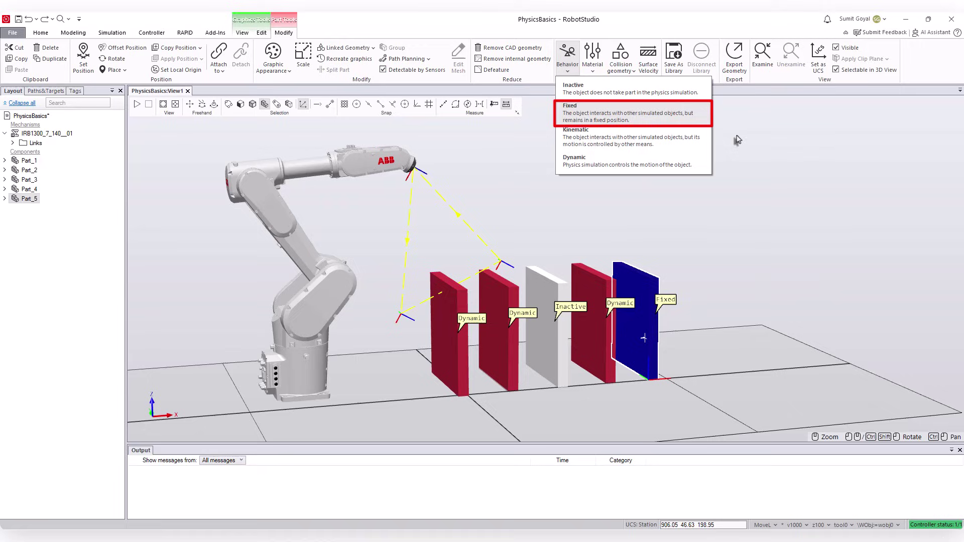
Step: Confirm the IRB1300 robot's physics behaviour is Kinematic from its Layout context menu
click(749, 164)
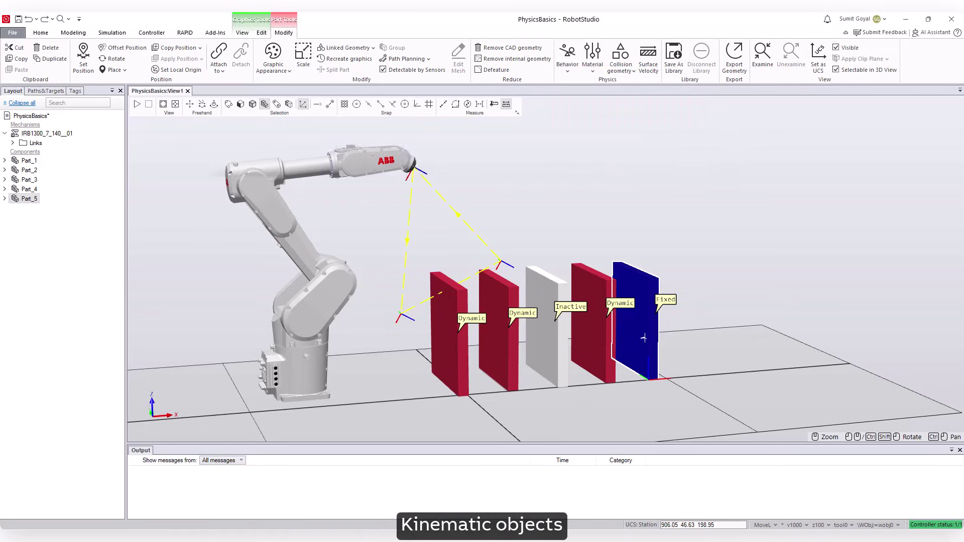
click(62, 137)
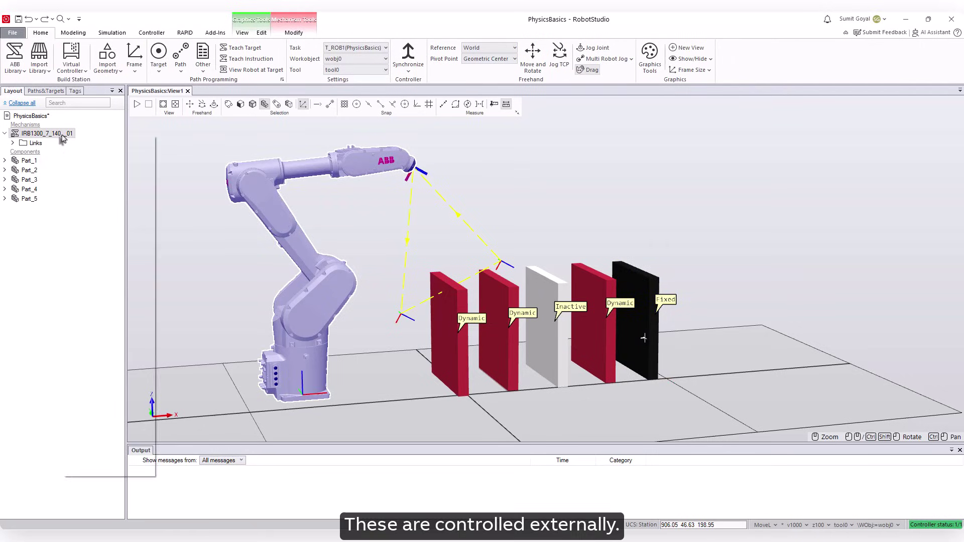
right_click(62, 136)
mouse_move(139, 326)
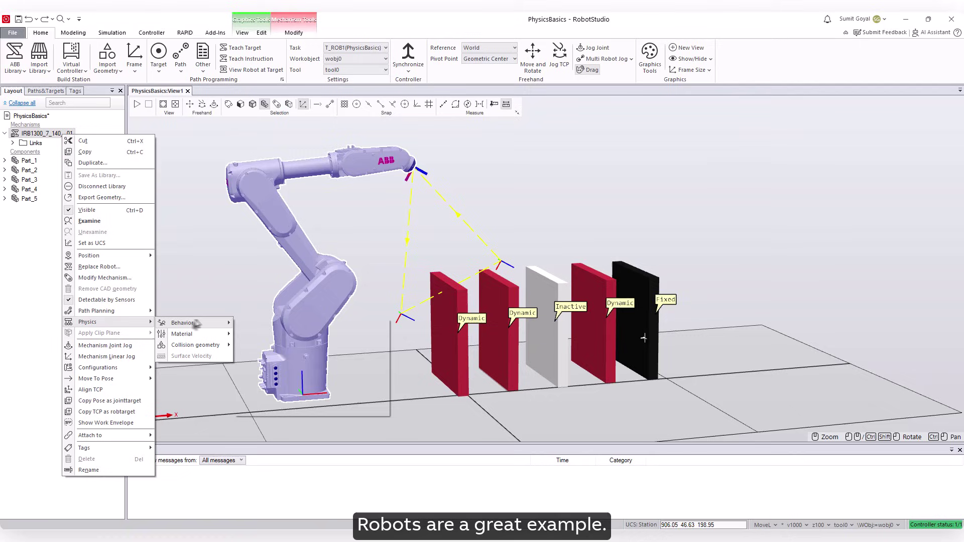
mouse_move(196, 323)
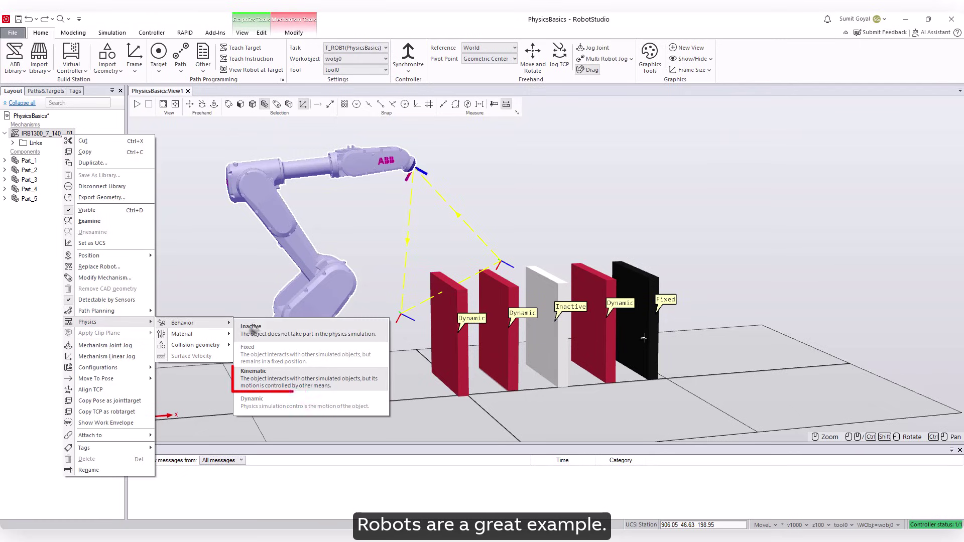
click(394, 391)
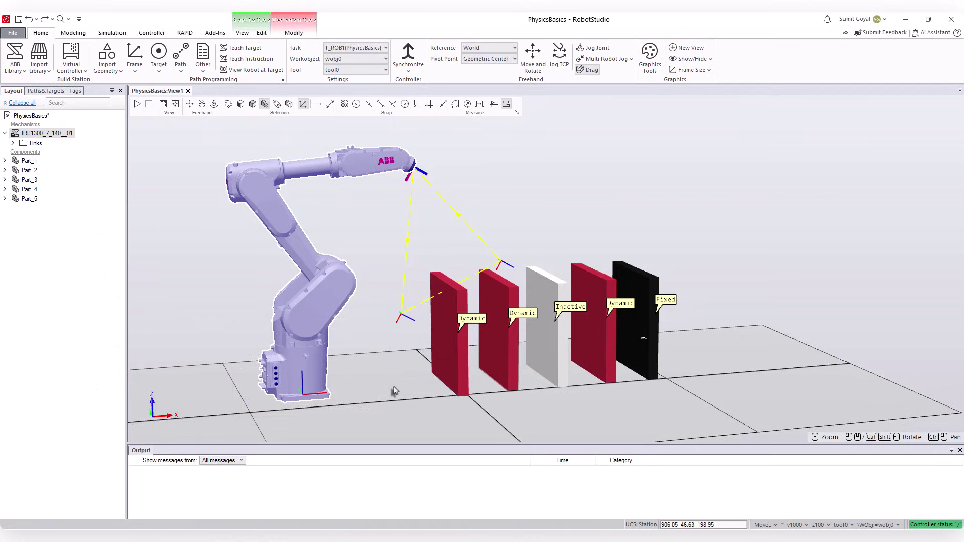
Step: Confirm the front red wall Part_1 is Dynamic, then clear the selection
click(462, 356)
click(284, 32)
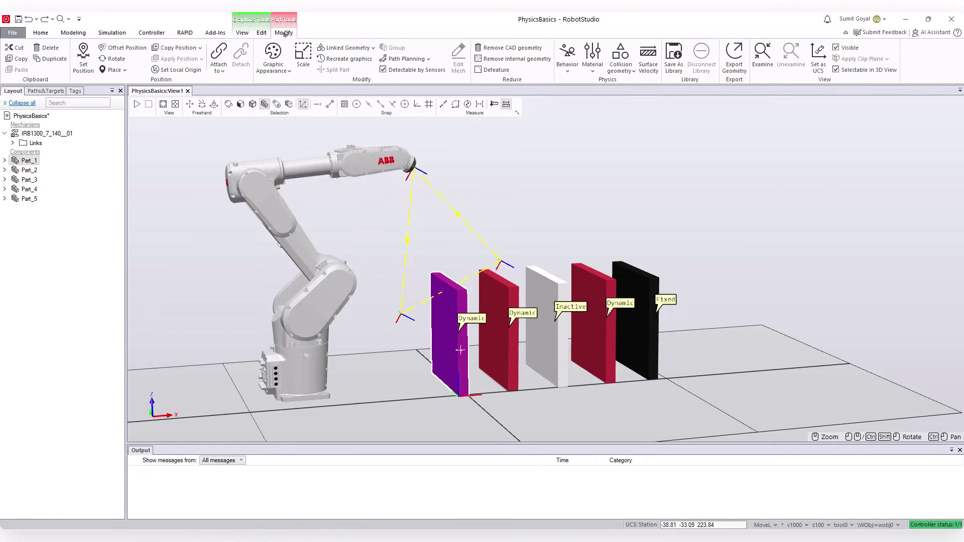
click(568, 65)
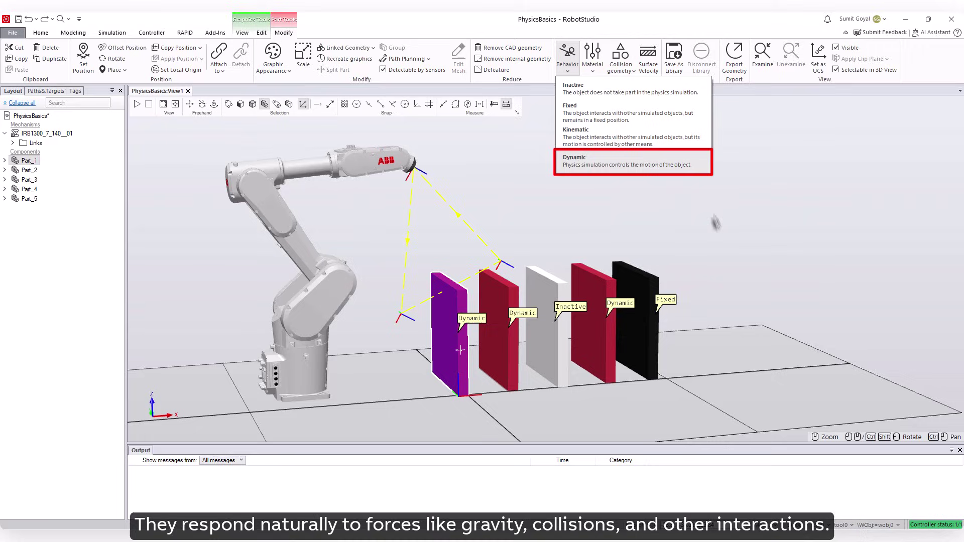
click(722, 235)
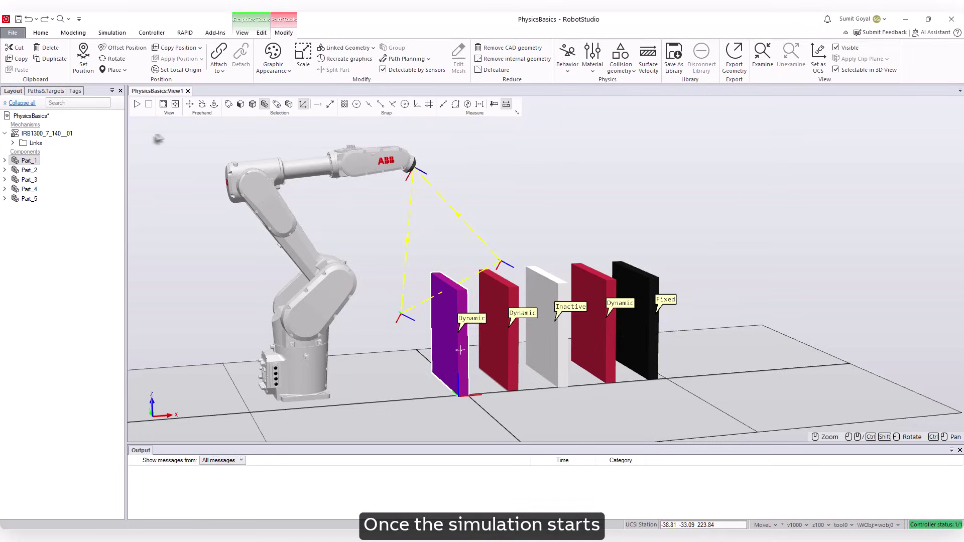
click(154, 156)
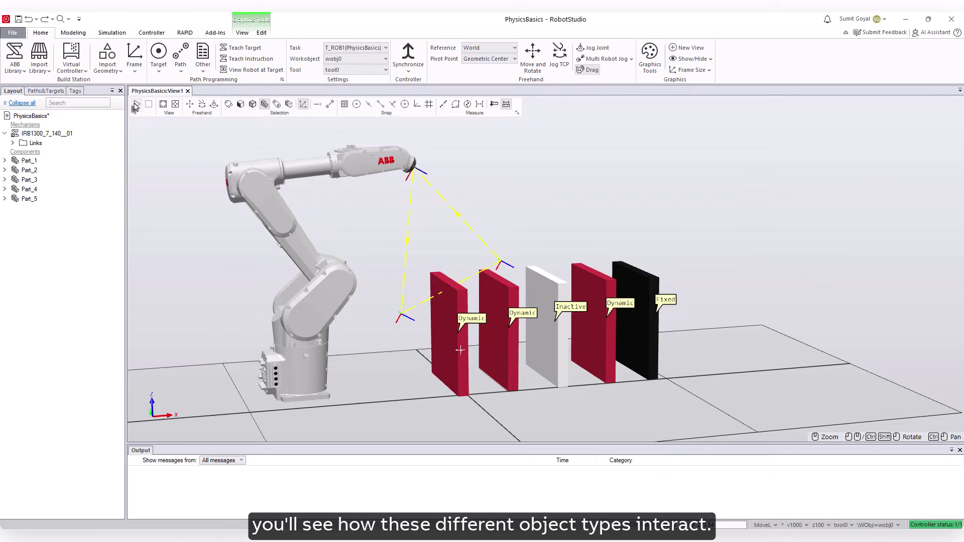
Step: Run the physics simulation so the Dynamic walls topple, then undo the run
key(F5)
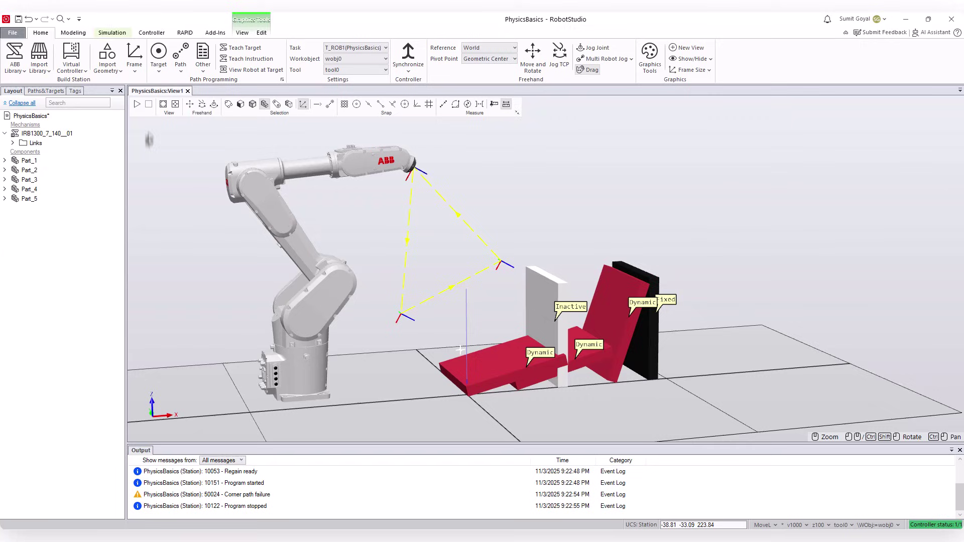
click(28, 21)
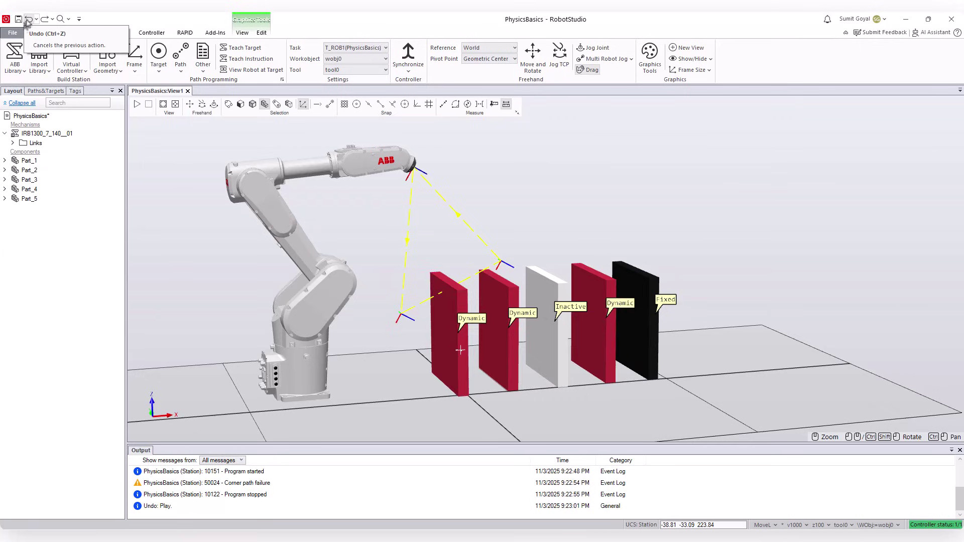
Step: Set the robot's physics behaviour to Inactive and run the simulation; all walls stay upright
right_click(46, 134)
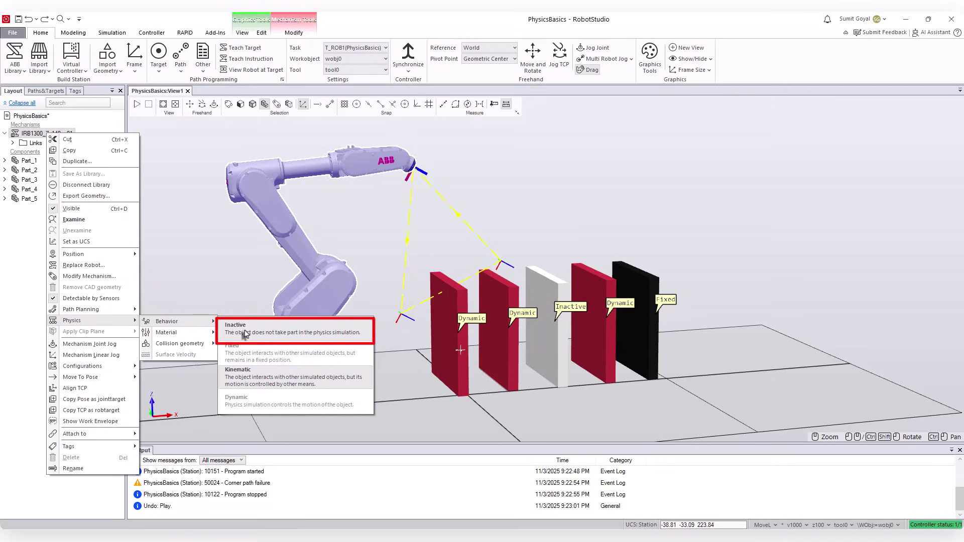
click(245, 333)
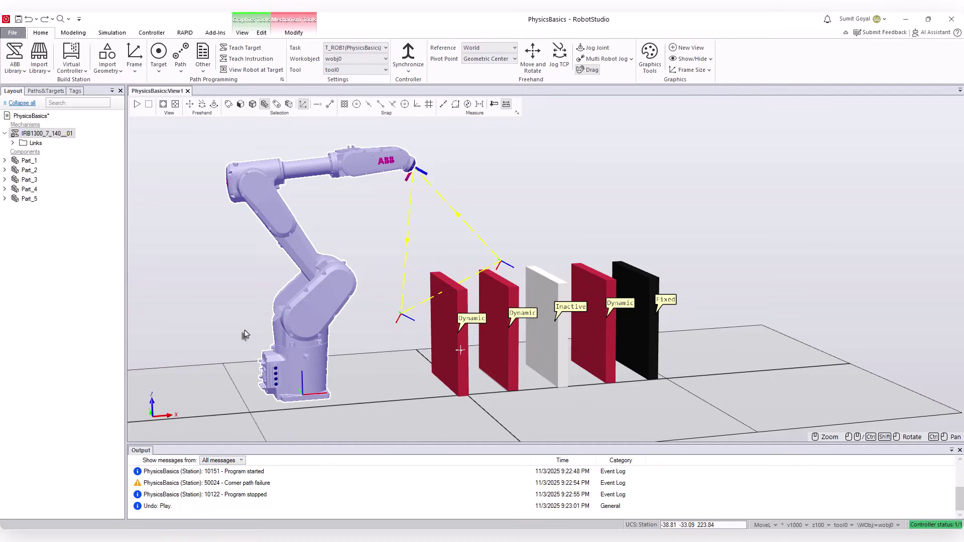
click(231, 279)
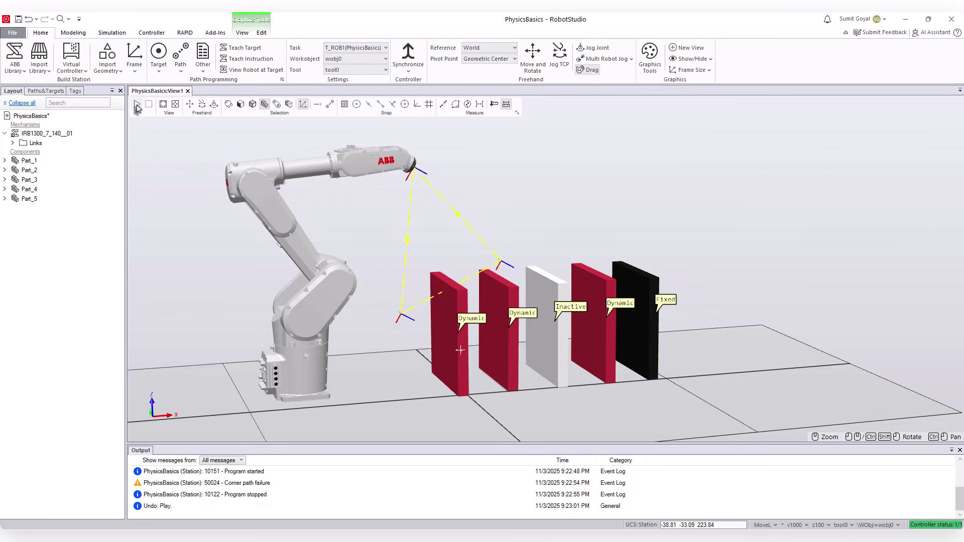
key(F5)
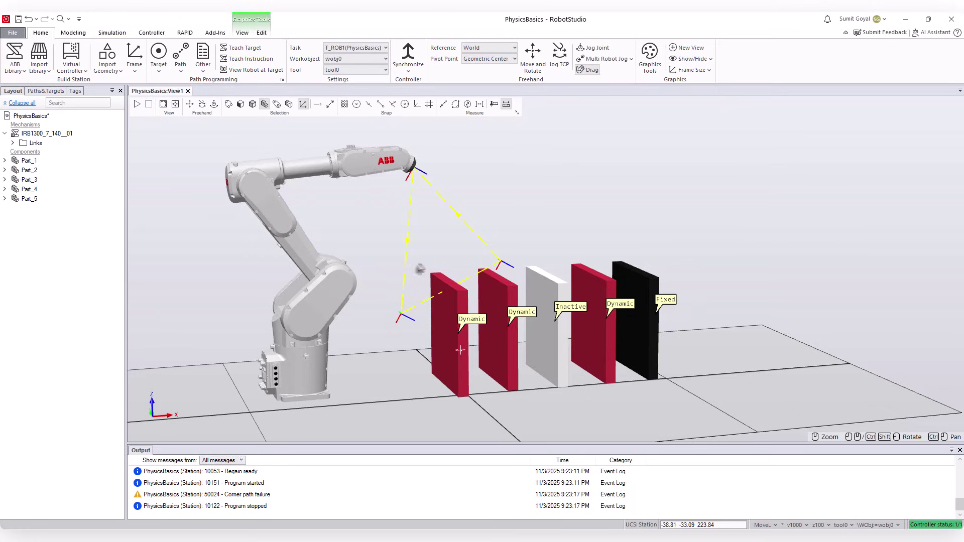
Step: Drag the Dynamic wall Part_1 toward the robot during simulation, then release it
click(460, 350)
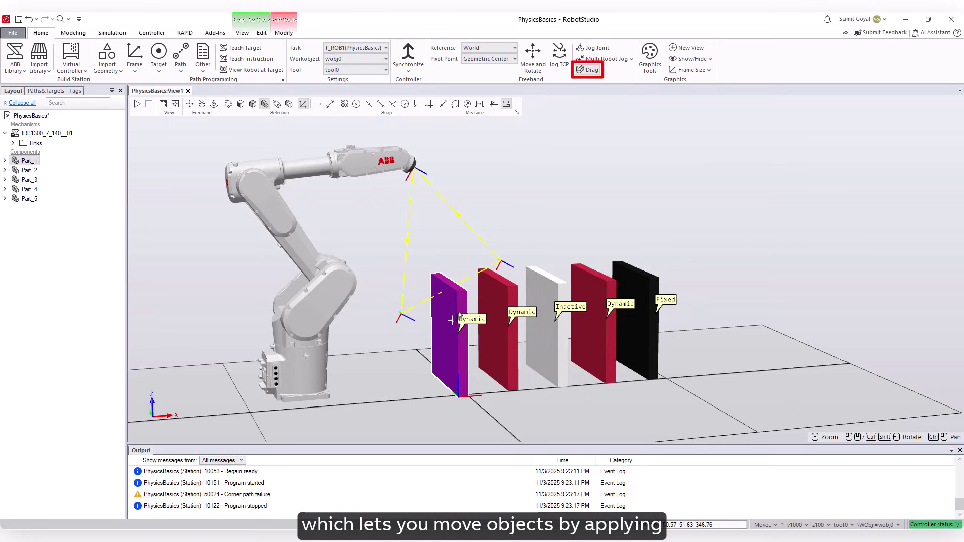
mouse_move(451, 320)
mouse_down()
mouse_move(433, 314)
mouse_move(458, 311)
mouse_move(432, 313)
mouse_move(456, 312)
mouse_up()
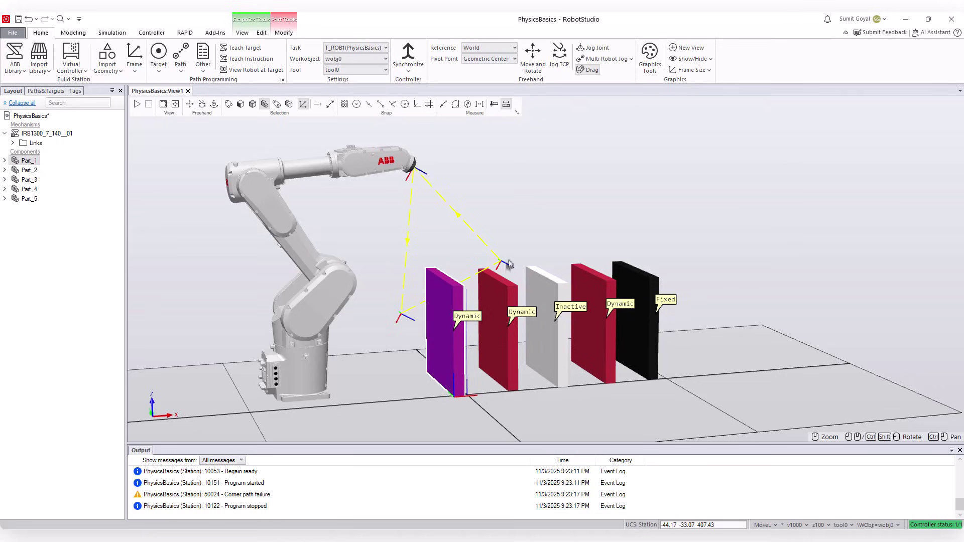
click(517, 217)
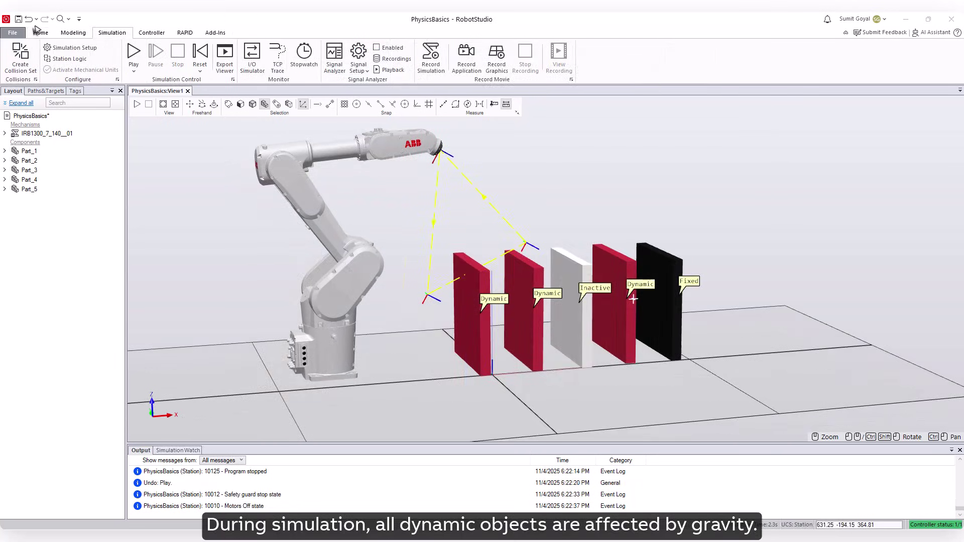
Step: Disable the global physics floor in Modeling settings and run the simulation so Dynamic walls fall away
click(42, 33)
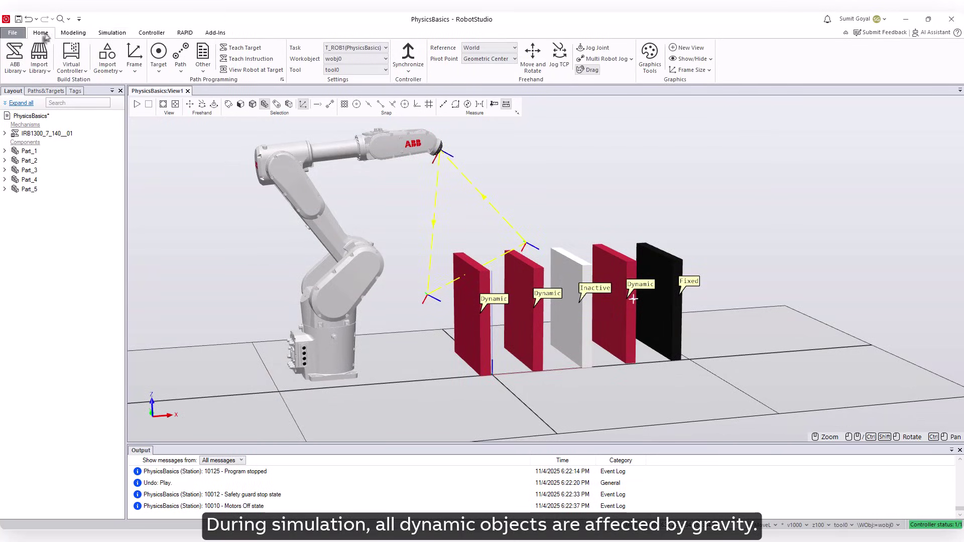
click(82, 34)
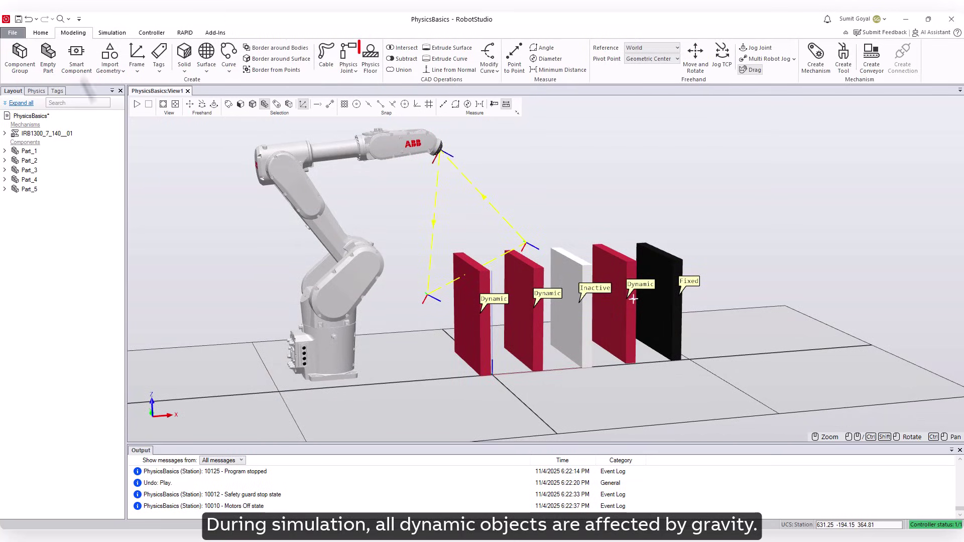
click(372, 69)
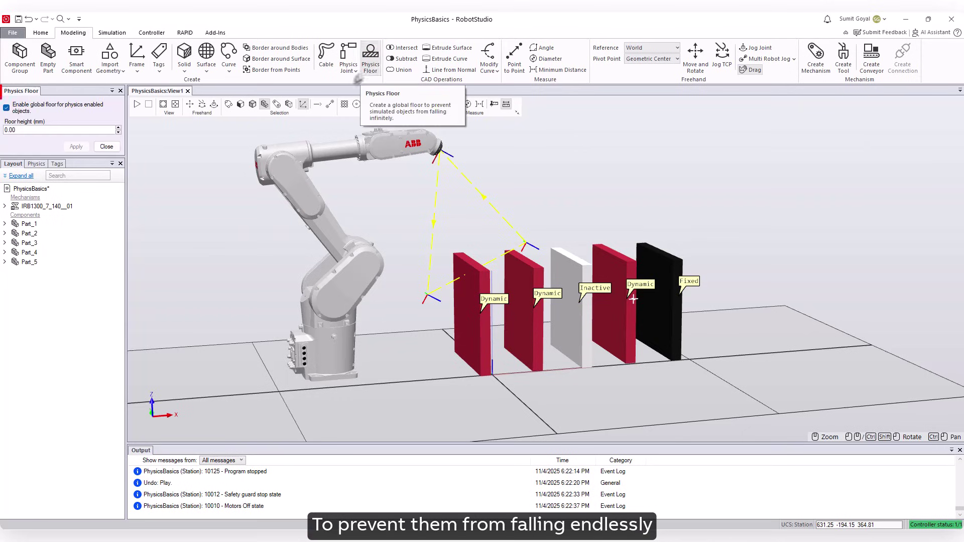
click(6, 108)
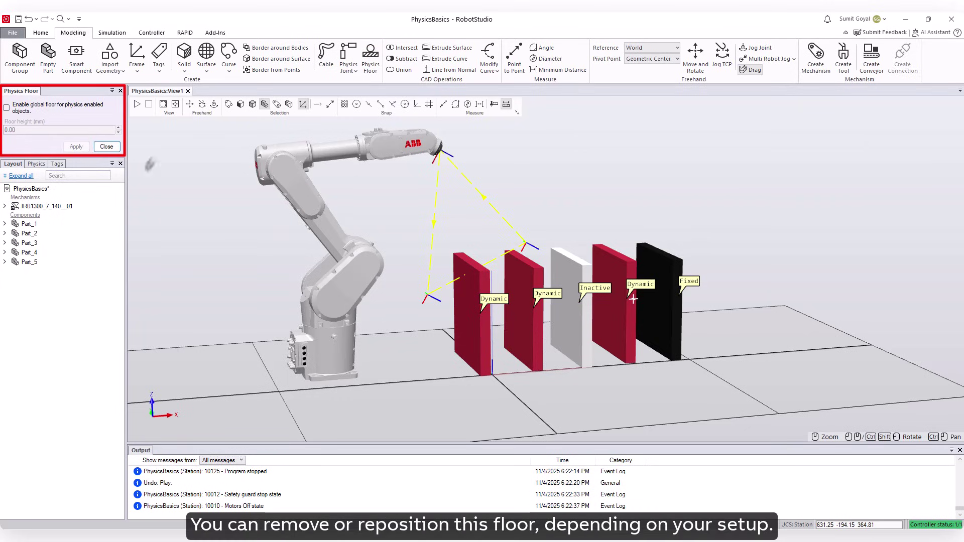
click(137, 107)
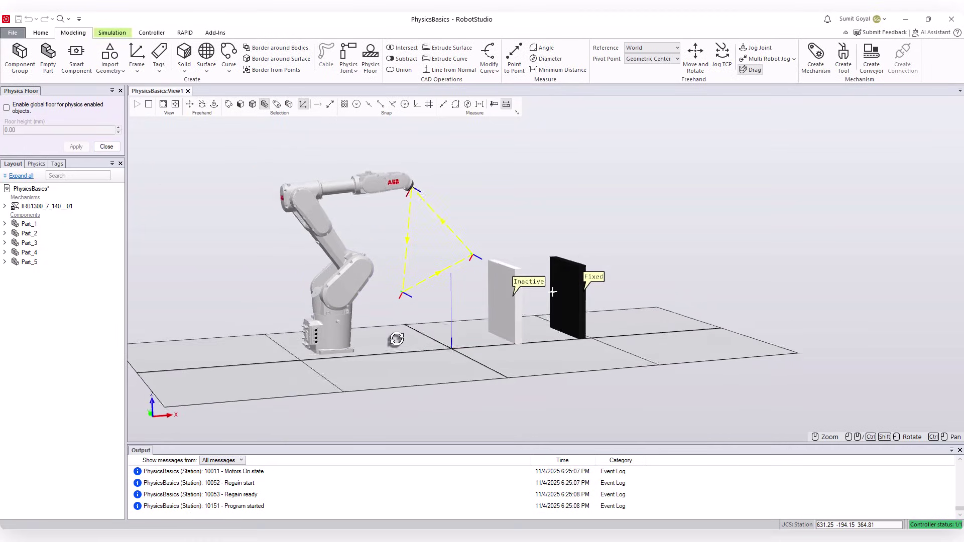
Step: Stop and undo the run, apply a -150 mm floor height, and run the simulation again
click(148, 107)
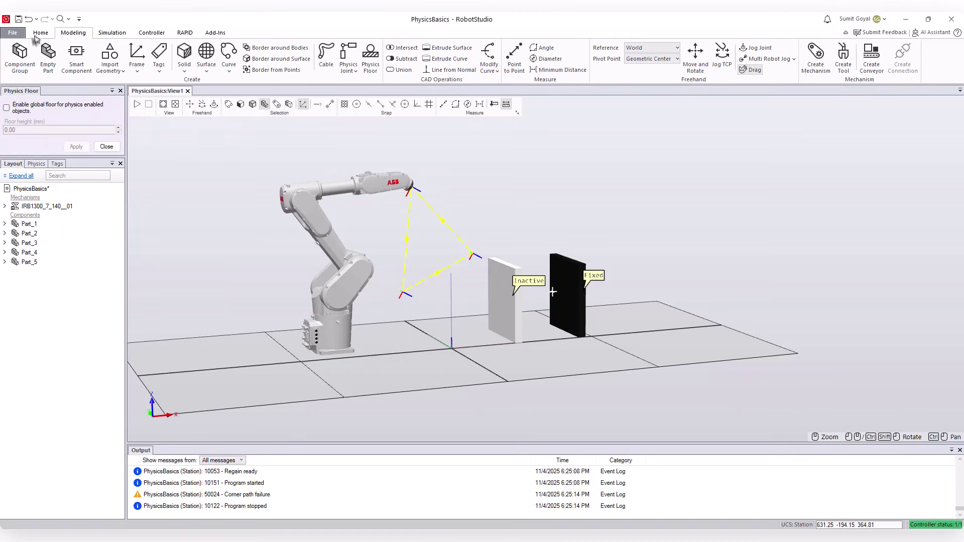
click(28, 20)
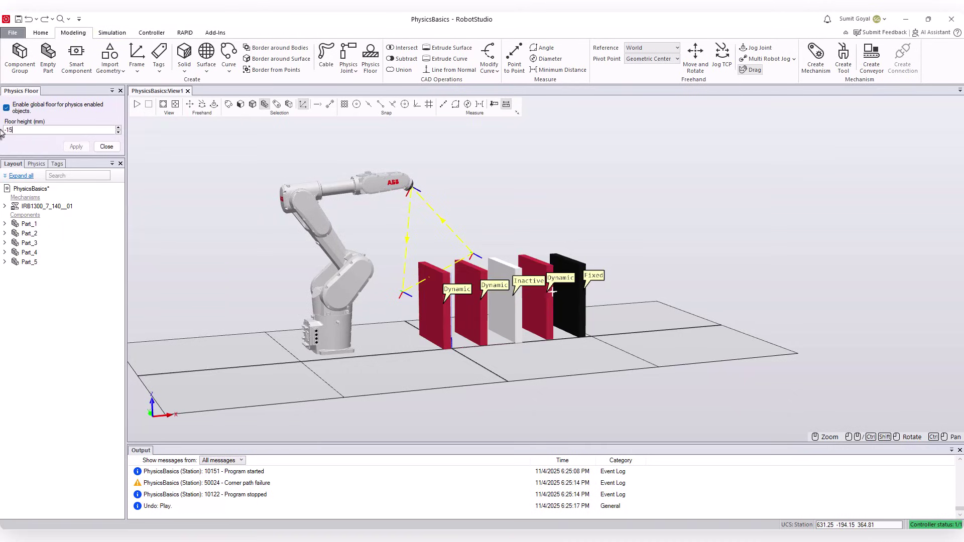
click(76, 149)
click(136, 105)
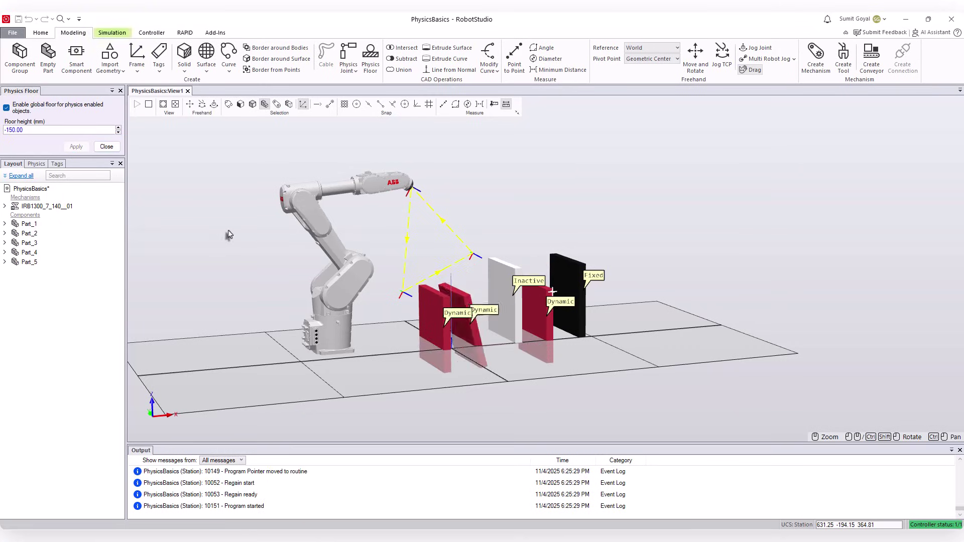